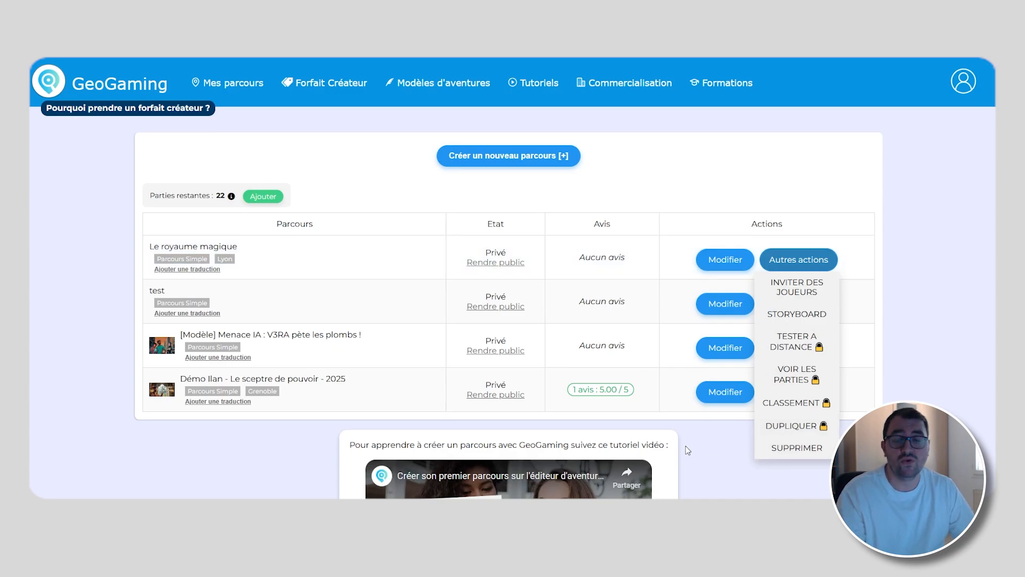
- Create a new route from scratch as a Parcours Simple named LE ROYAUME MAGIQUE
click(696, 417)
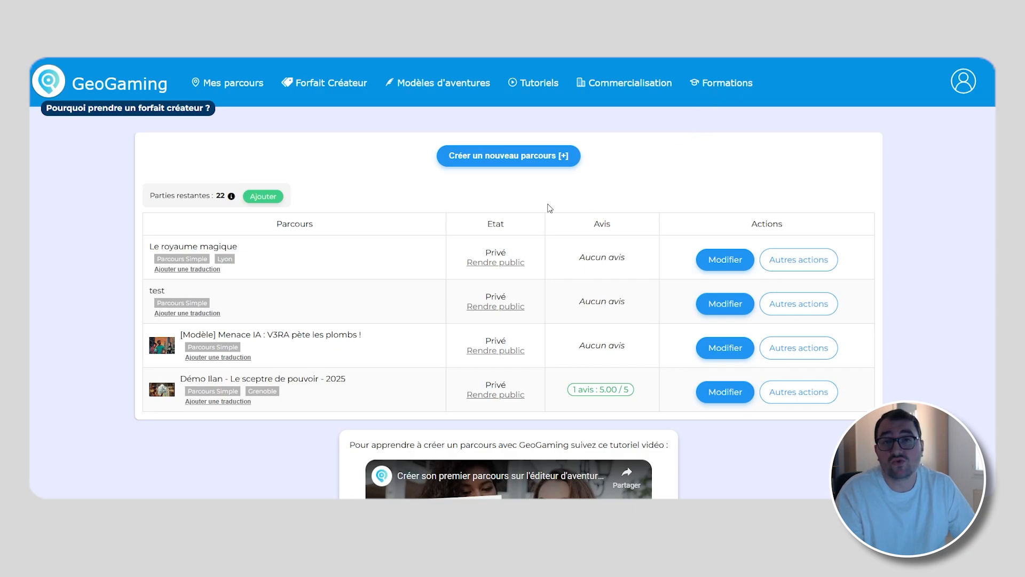
click(514, 166)
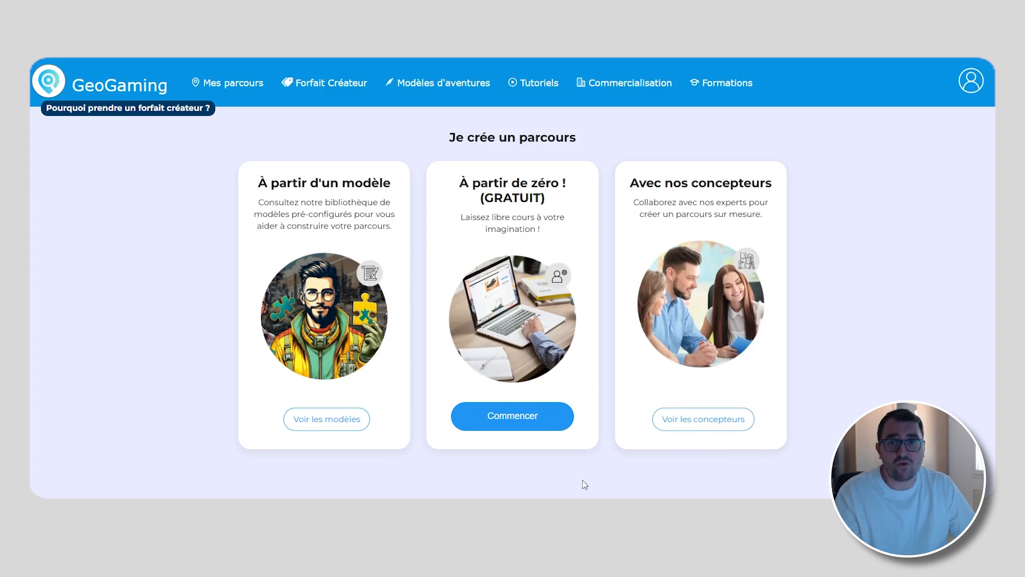
click(510, 424)
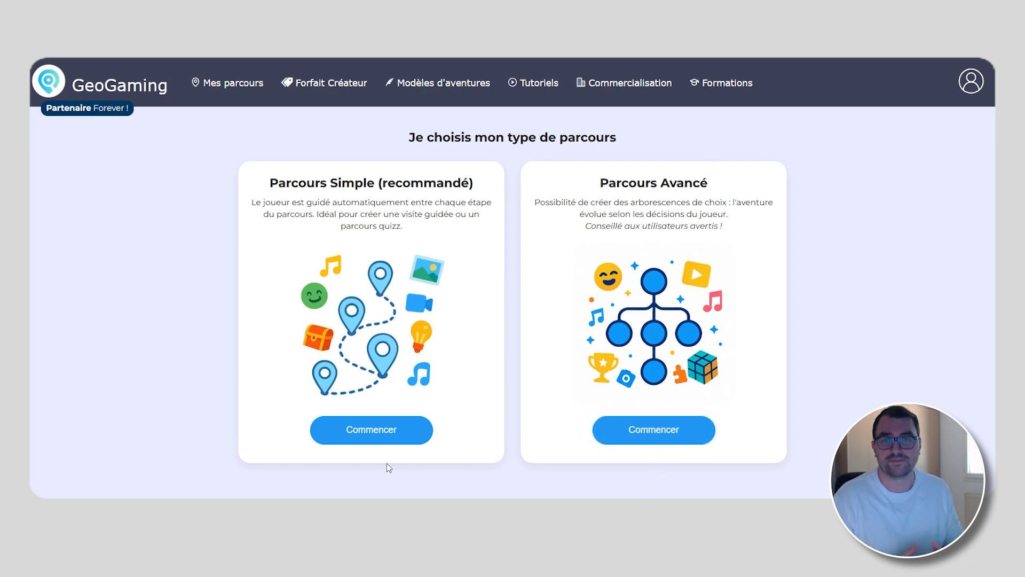
click(370, 443)
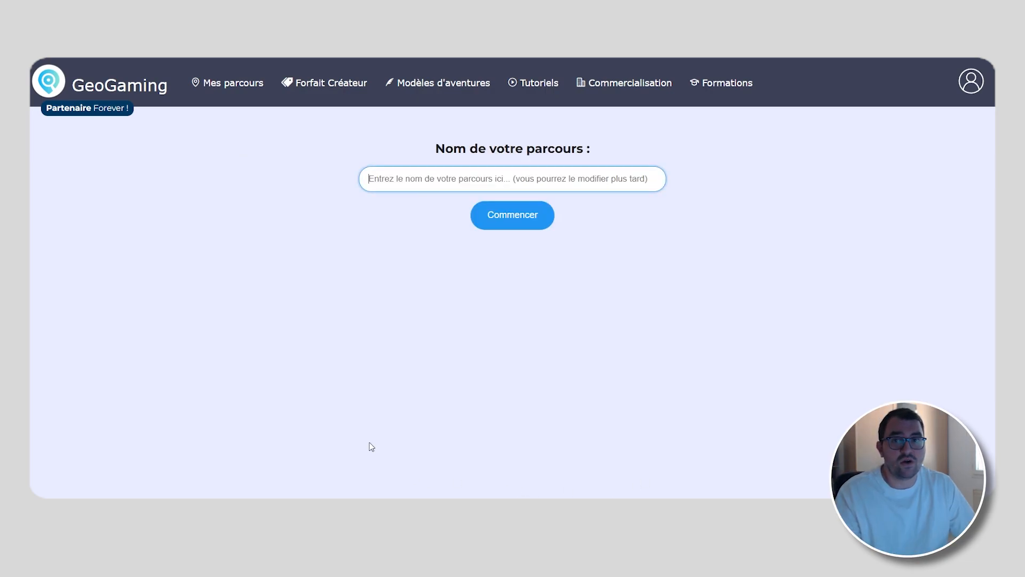
text(LE ROYAUME MAGIQUE)
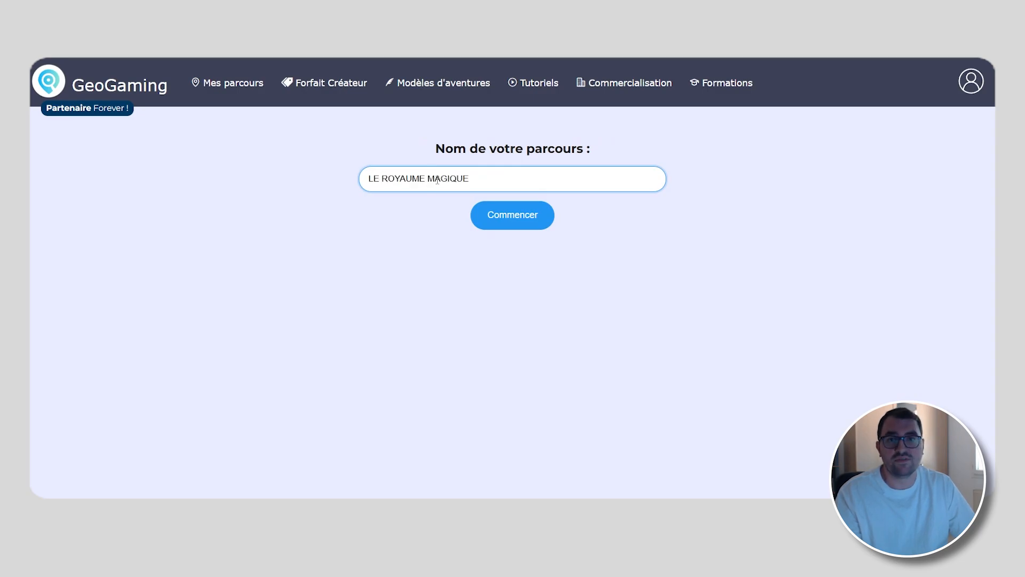
click(527, 218)
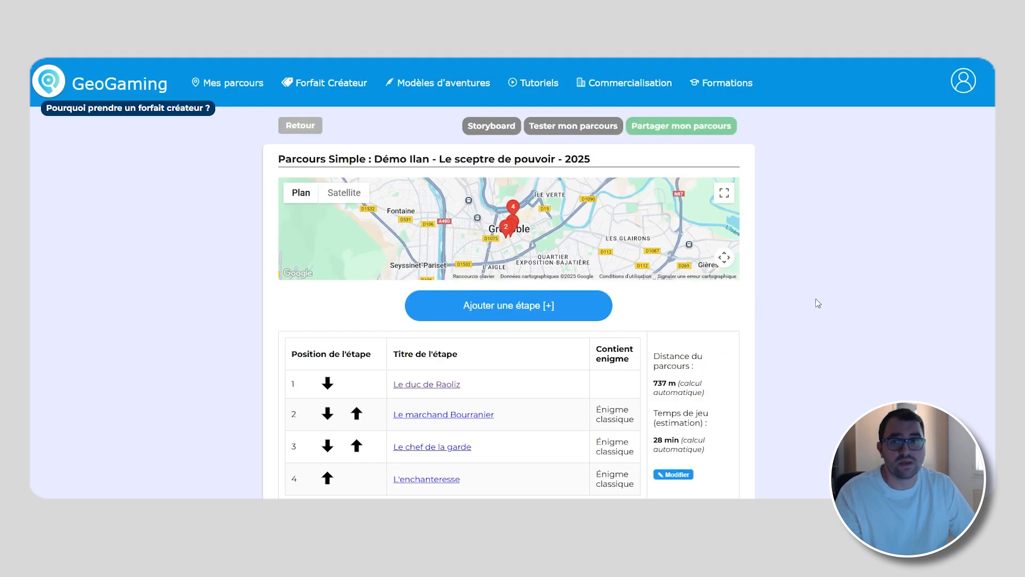
- Open the step Le duc de Raoliz in the demo route and review its position, content and challenge options
scroll(818, 303, down, 1)
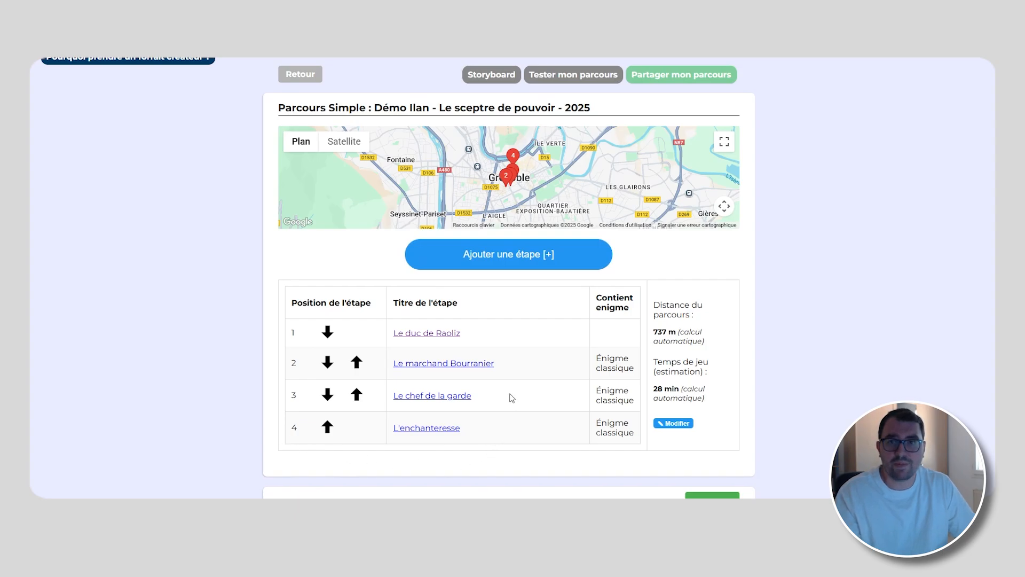
click(443, 334)
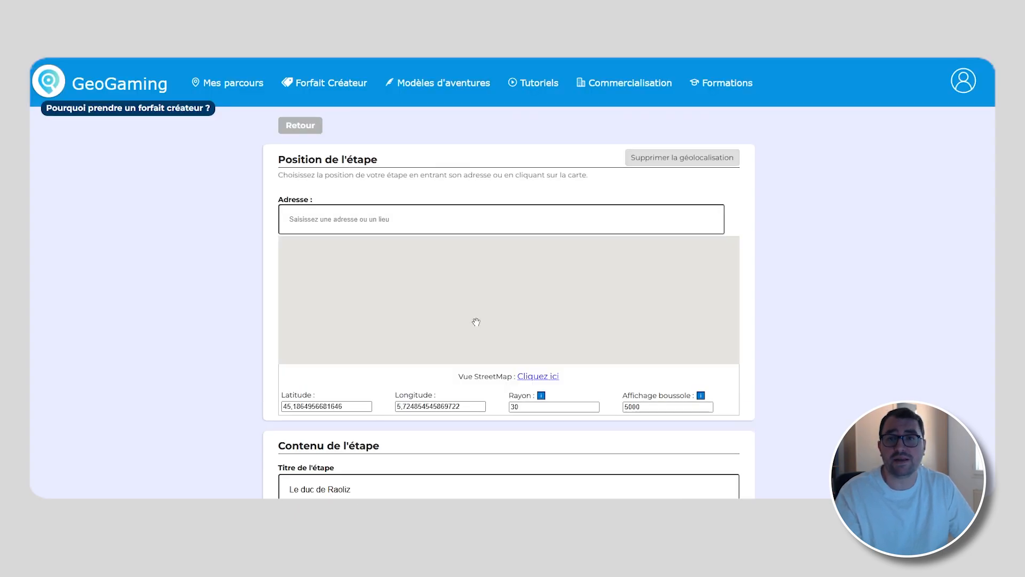
scroll(792, 245, down, 4)
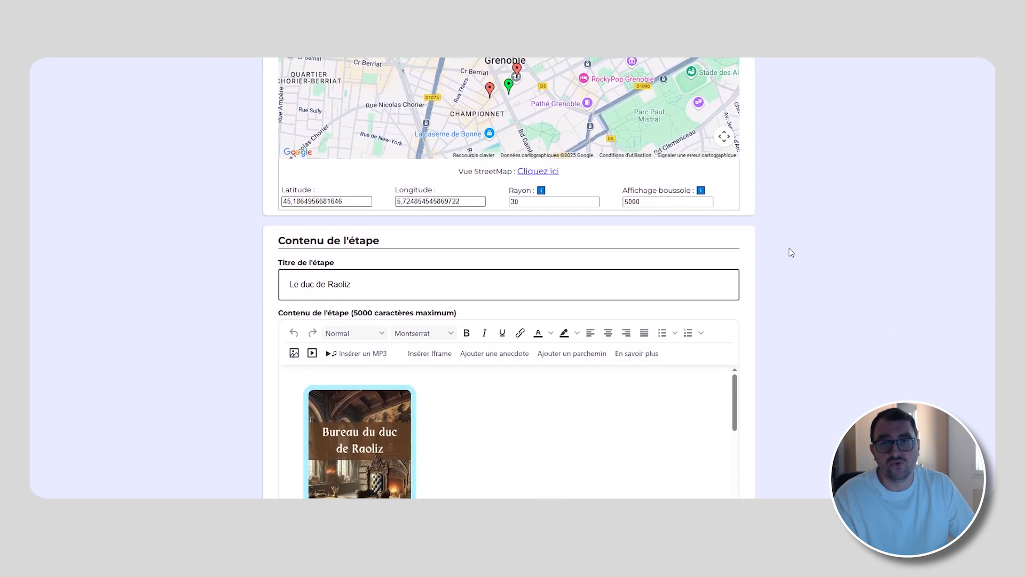
scroll(785, 246, down, 3)
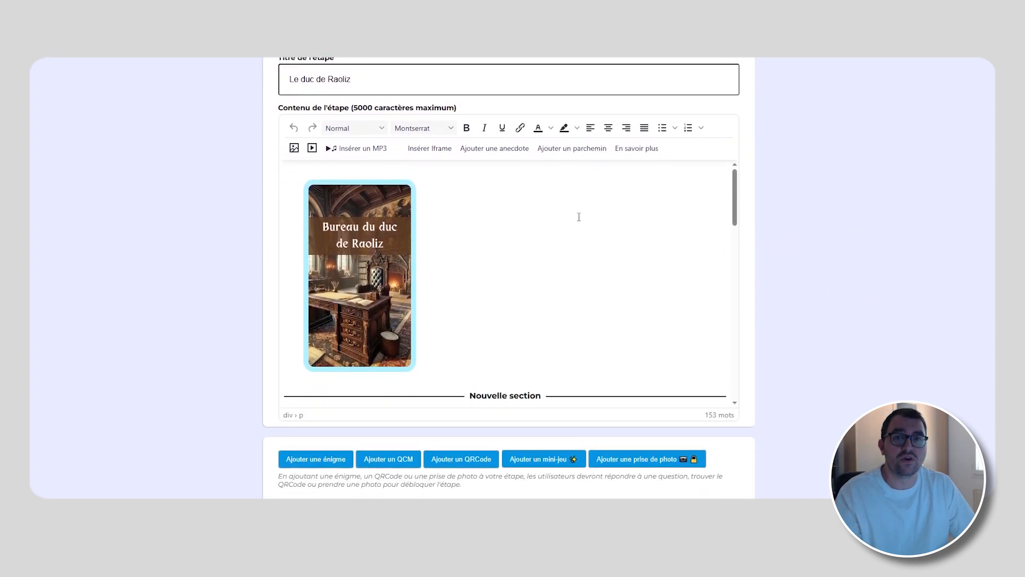
scroll(579, 217, down, 5)
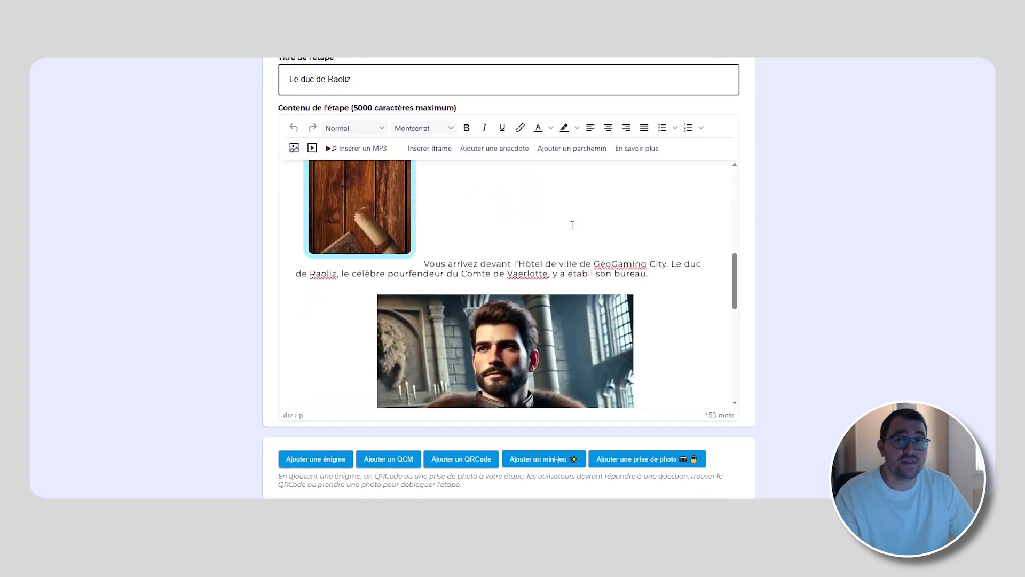
scroll(572, 225, down, 9)
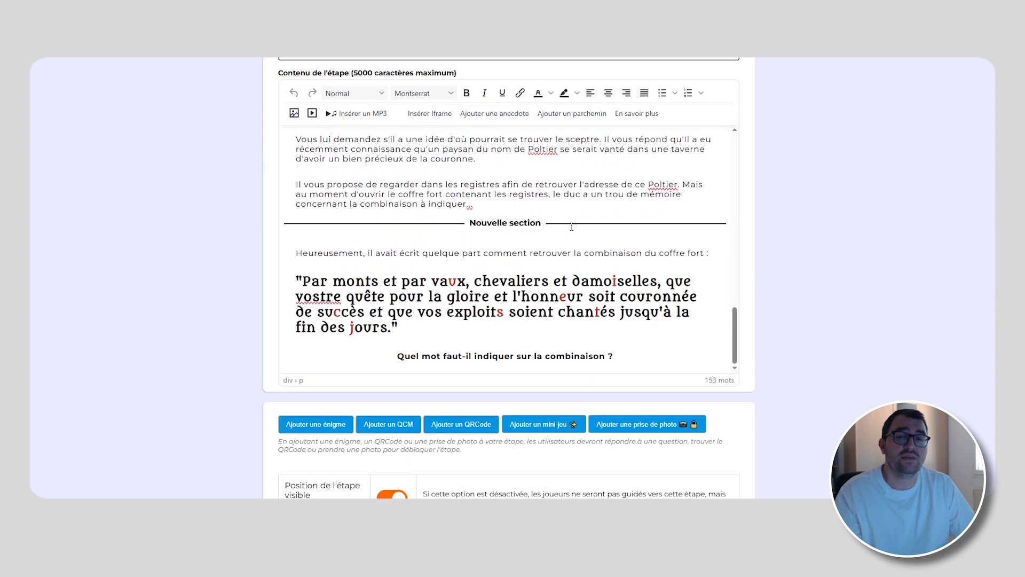
scroll(571, 226, down, 2)
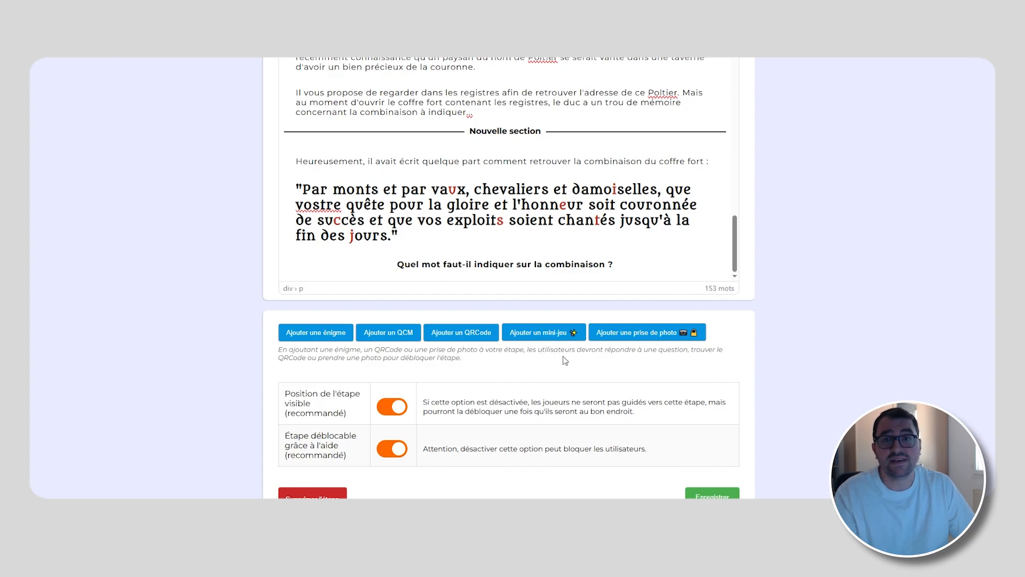
- Check the option to add a photo-taking challenge to the step, dismiss the plan offer and return to the route page
click(656, 342)
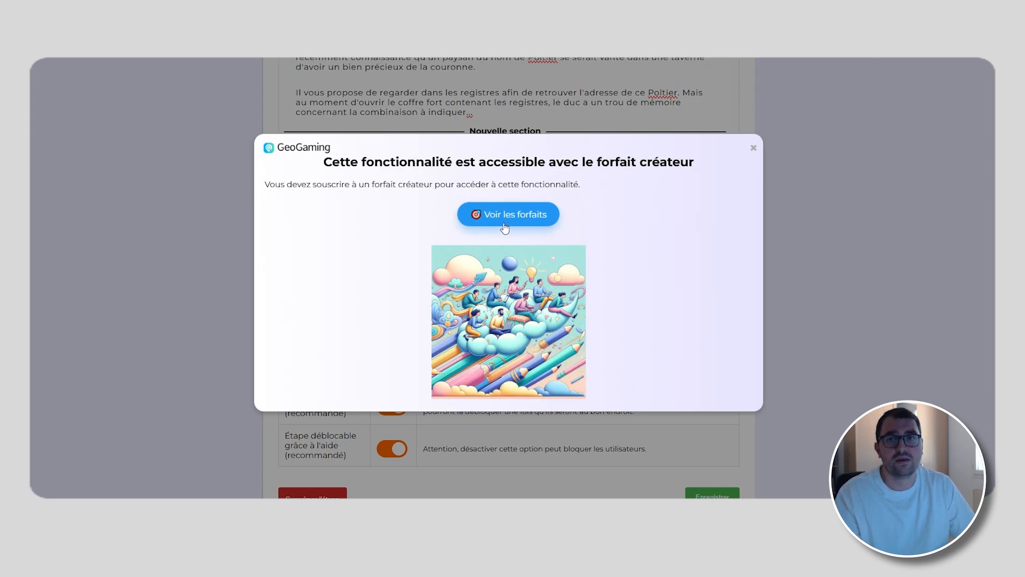
click(753, 147)
scroll(265, 189, up, 10)
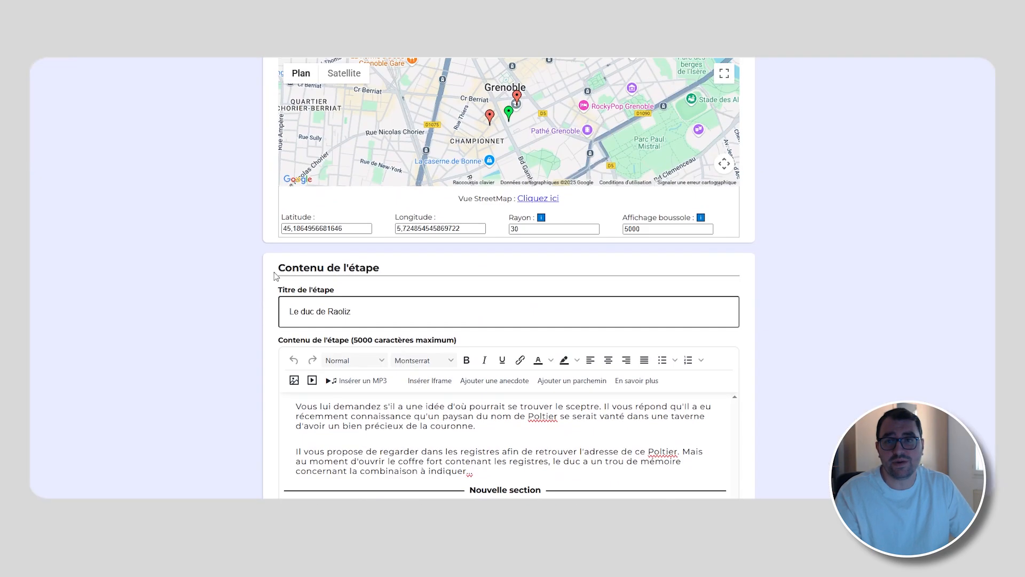
click(300, 130)
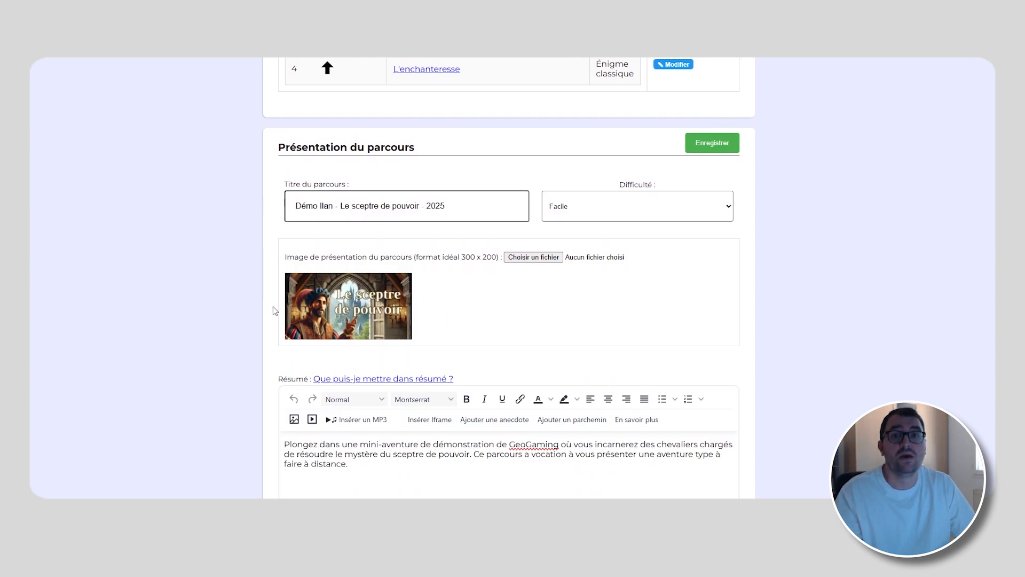
- Review the demo route's presentation section, including its image, summary, introduction, price and time bonus settings
scroll(275, 311, down, 4)
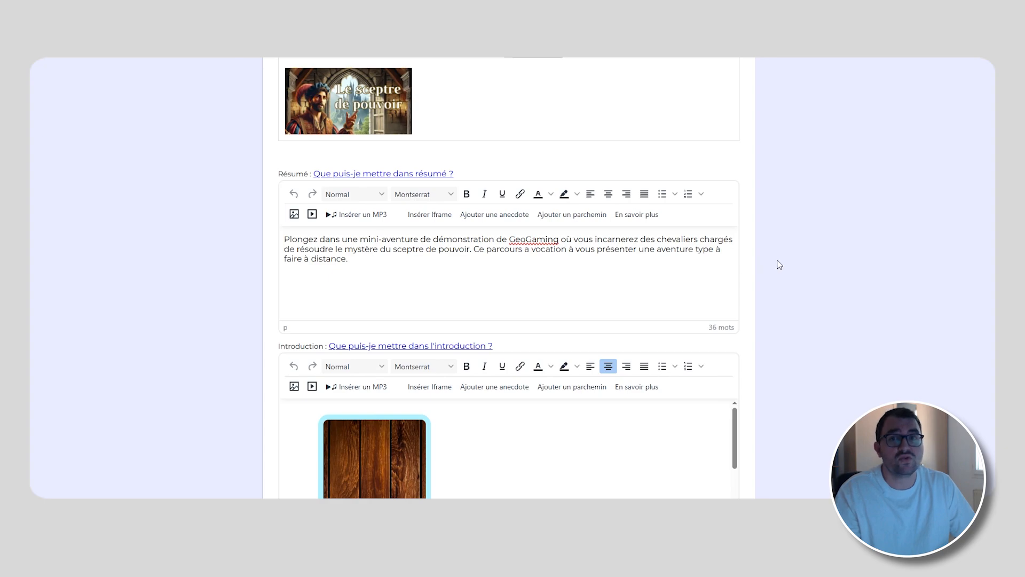
scroll(774, 267, down, 4)
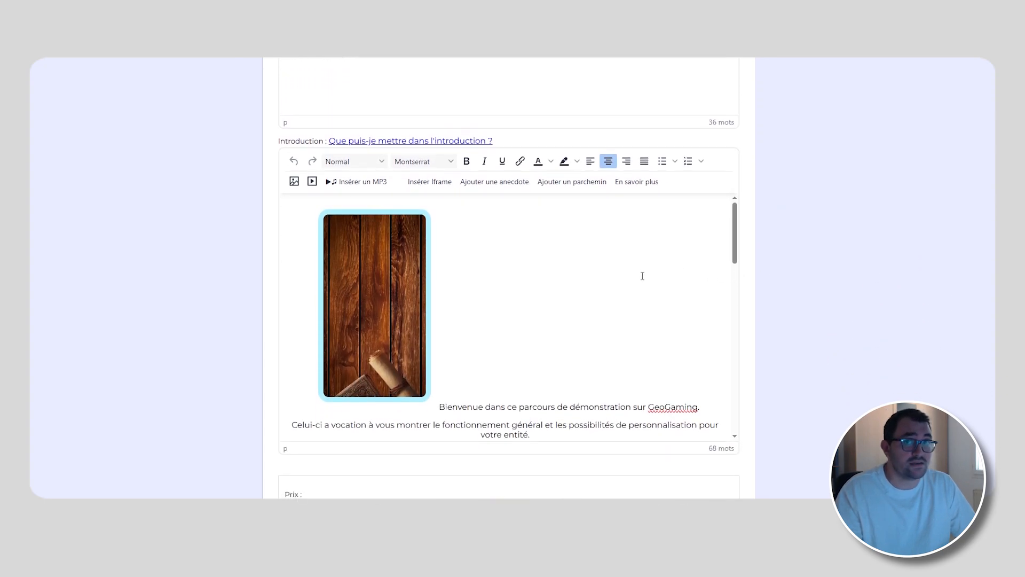
scroll(642, 275, down, 7)
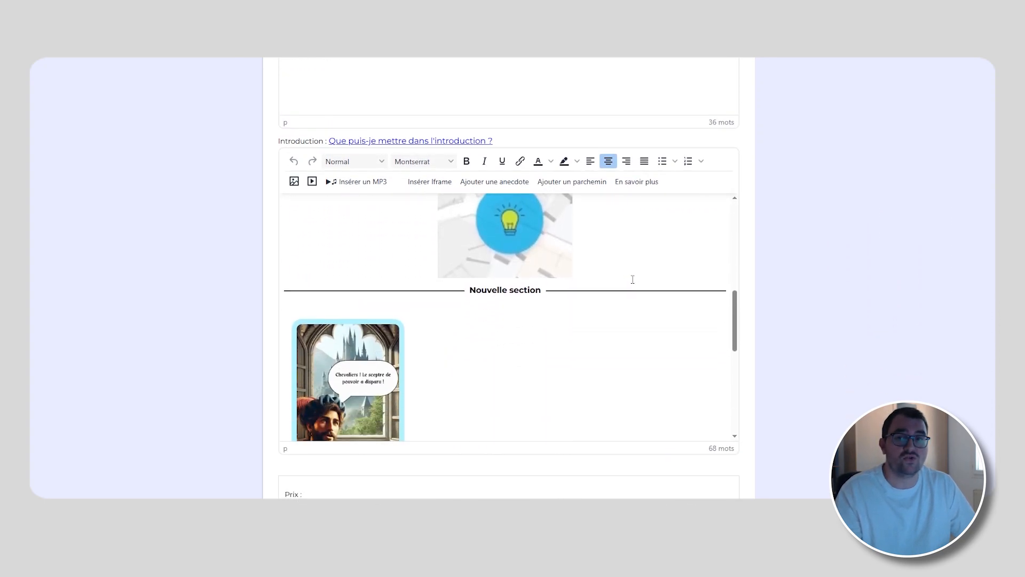
scroll(633, 280, down, 6)
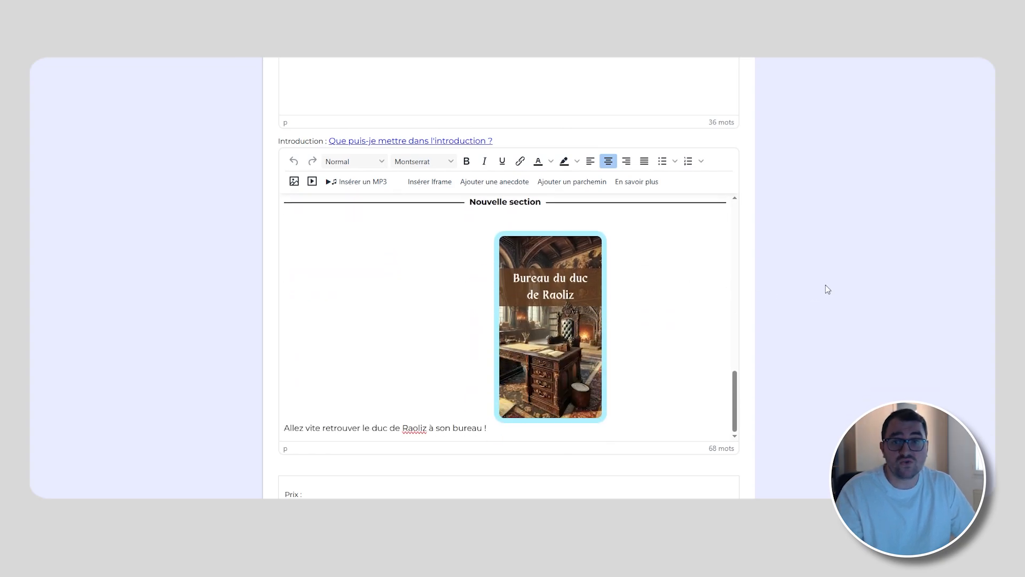
scroll(795, 292, down, 3)
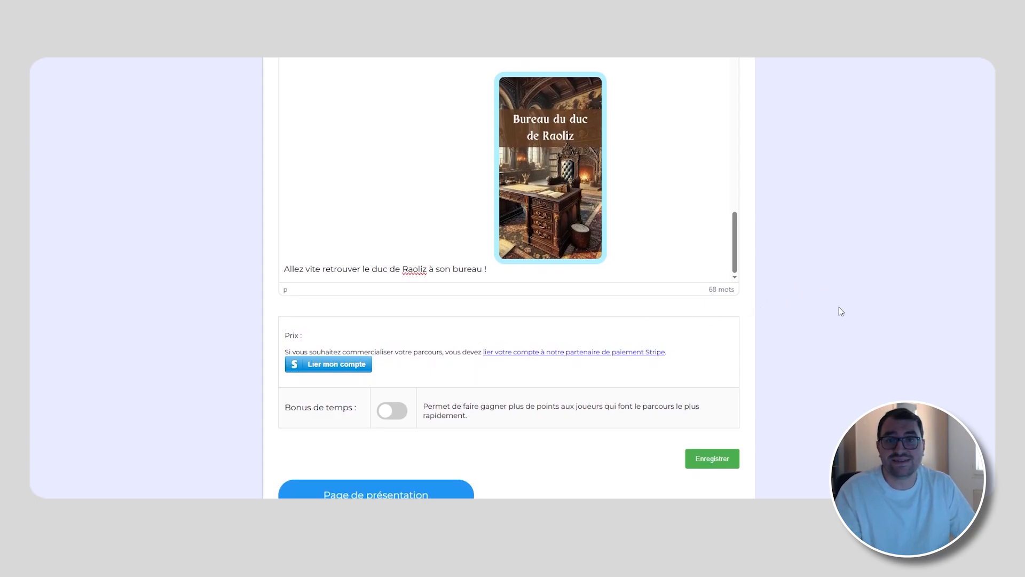
scroll(841, 311, up, 20)
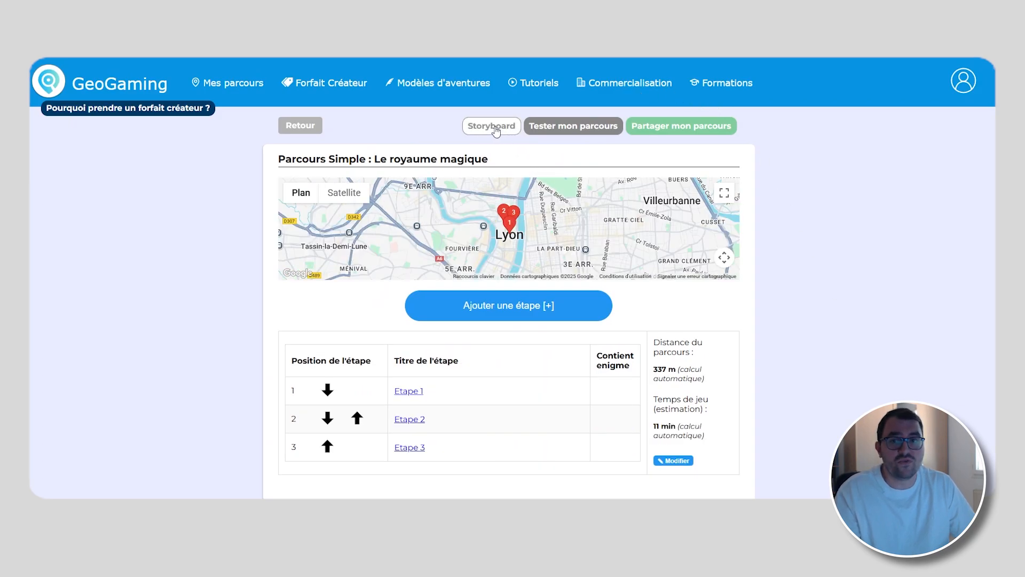
- Open the storyboard of the Le sceptre de pouvoir demo route and look through its introduction and first step
click(571, 138)
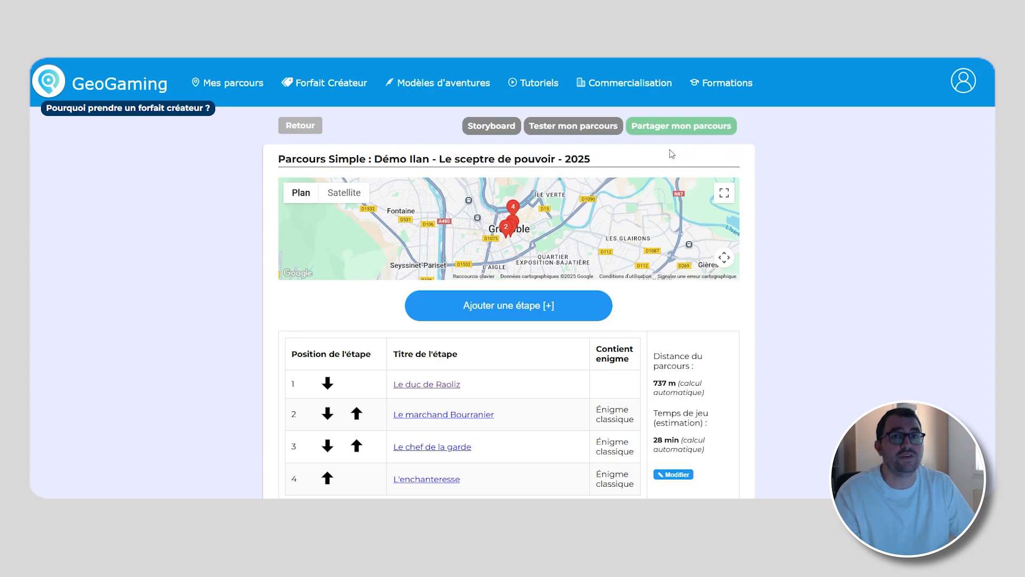
click(485, 137)
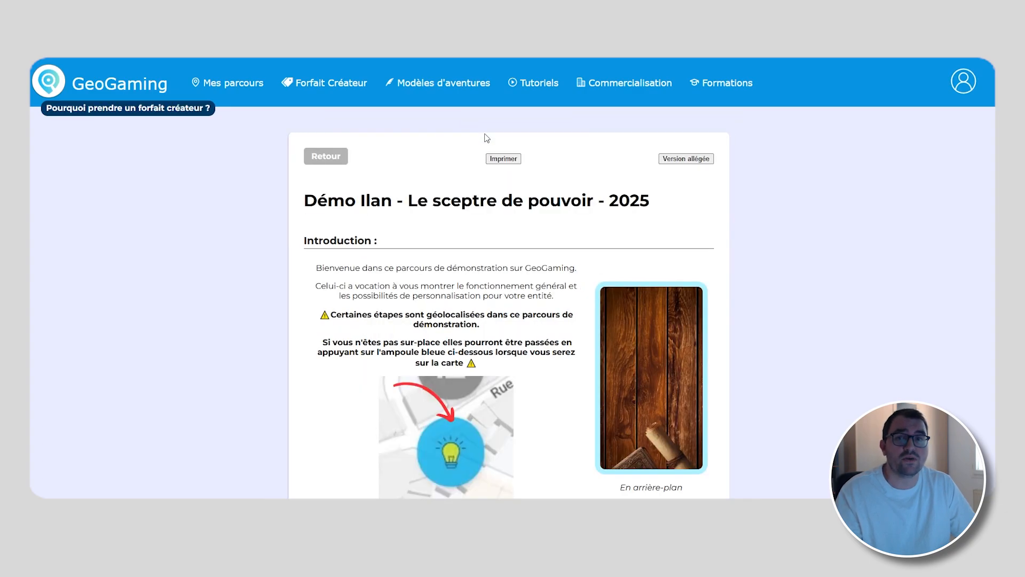
scroll(689, 224, down, 15)
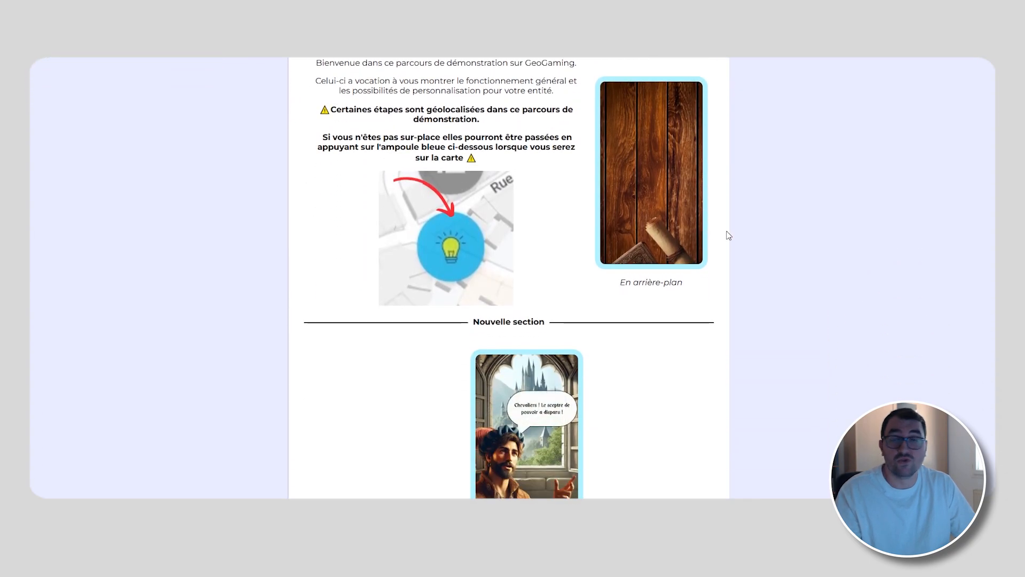
scroll(729, 235, down, 5)
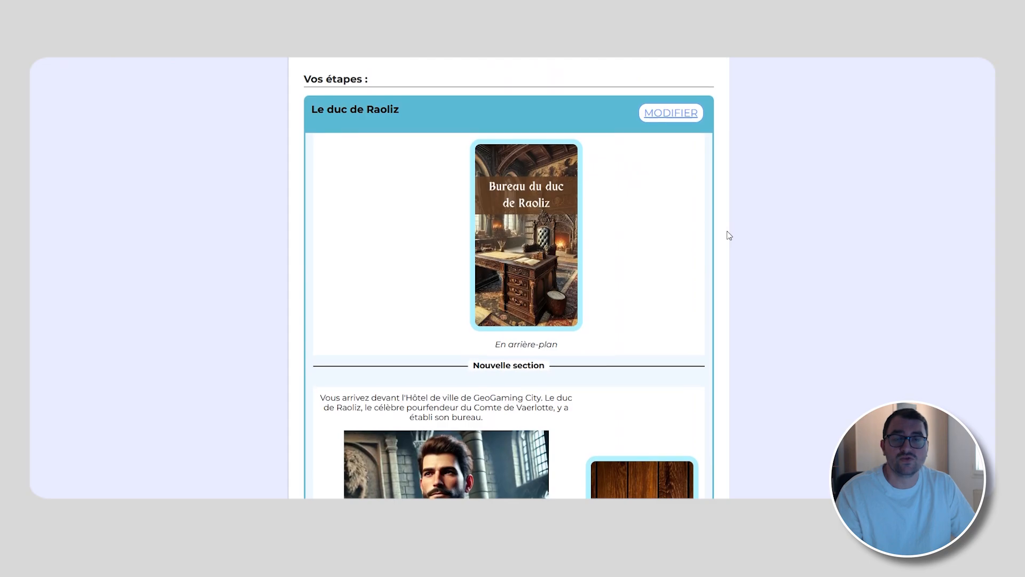
scroll(729, 235, up, 9)
scroll(729, 236, up, 8)
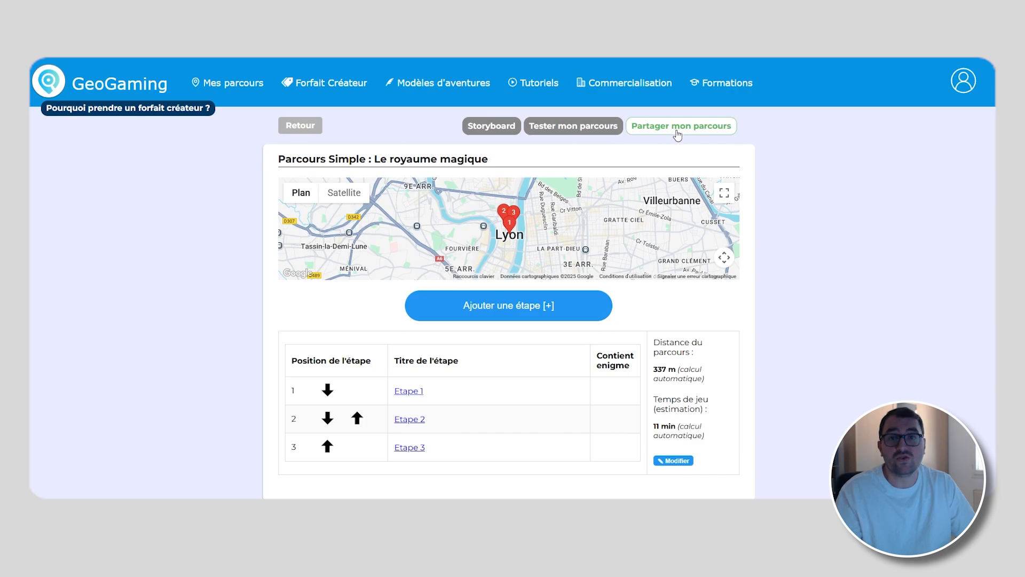
- Open the sharing page of the Le royaume magique route and view its player invitation options
click(676, 128)
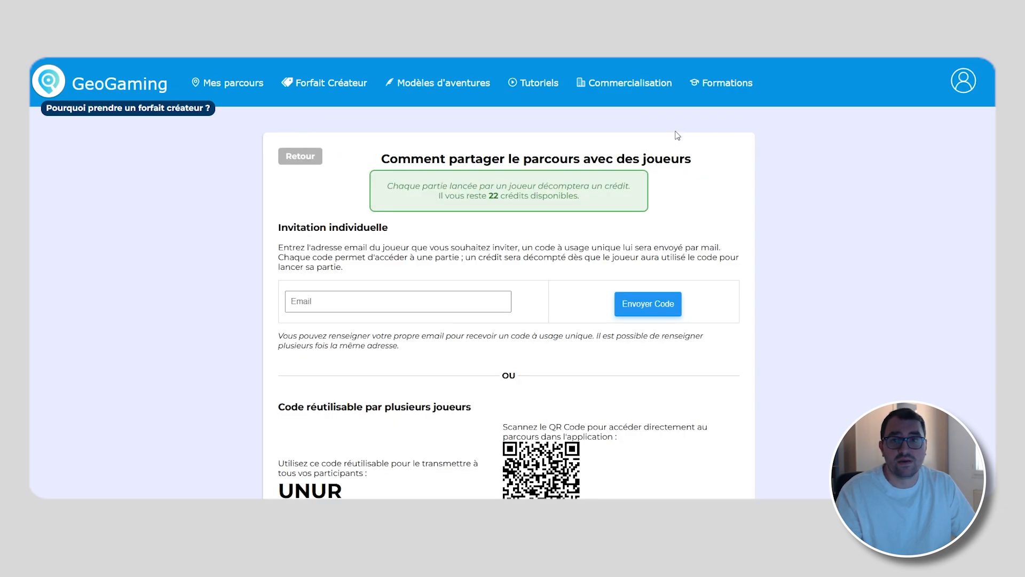
scroll(760, 188, down, 1)
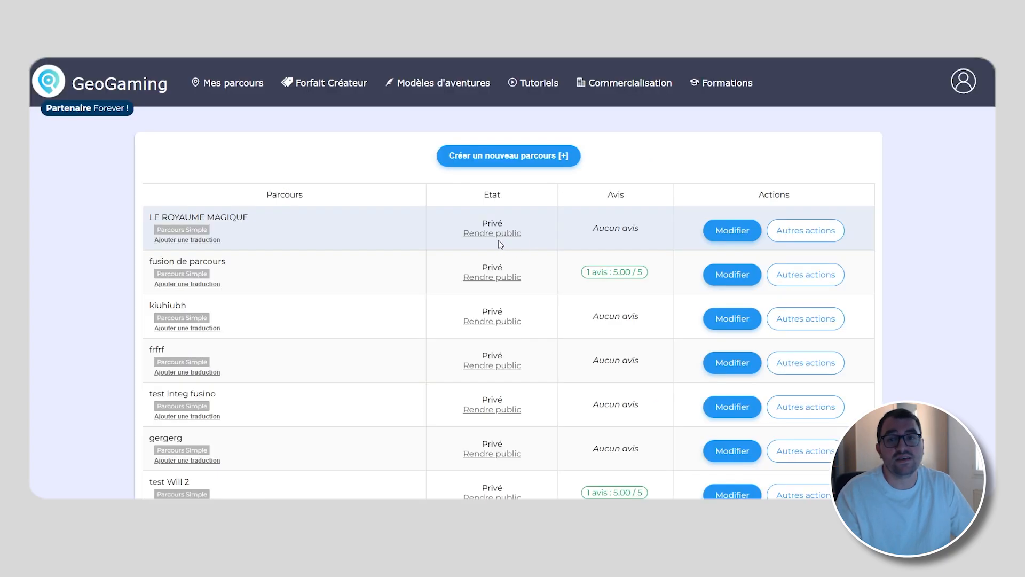
- Request publication of the LE ROYAUME MAGIQUE route to make it public
click(489, 234)
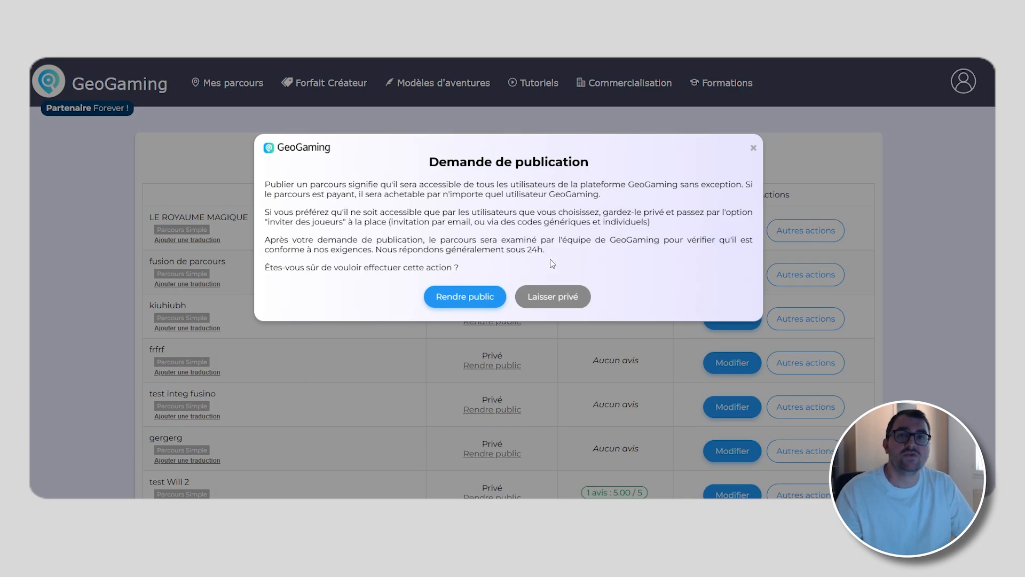
click(489, 296)
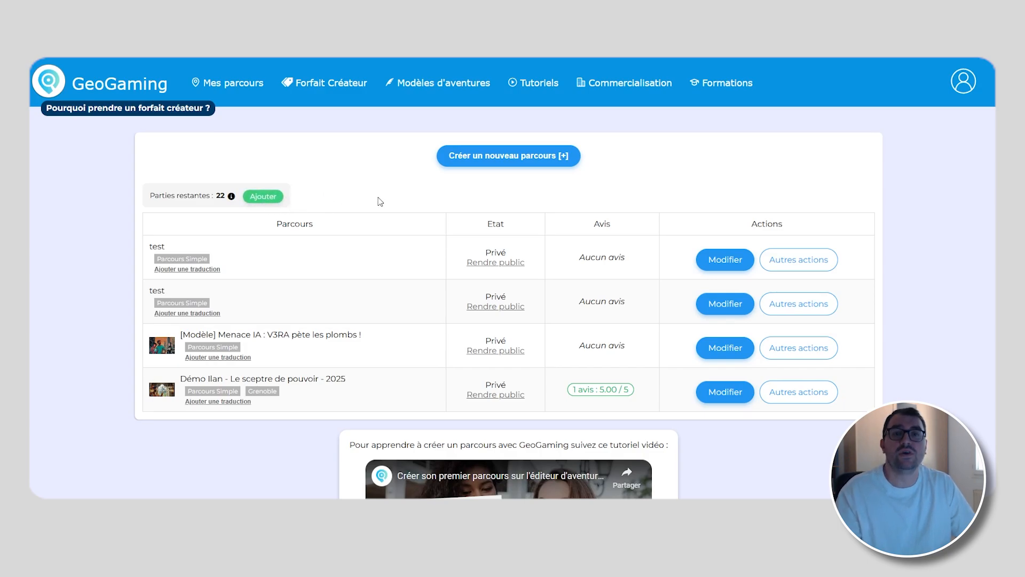
- Open the player invitation page for the first test route and review the individual invitation and reusable code options
click(783, 259)
click(792, 286)
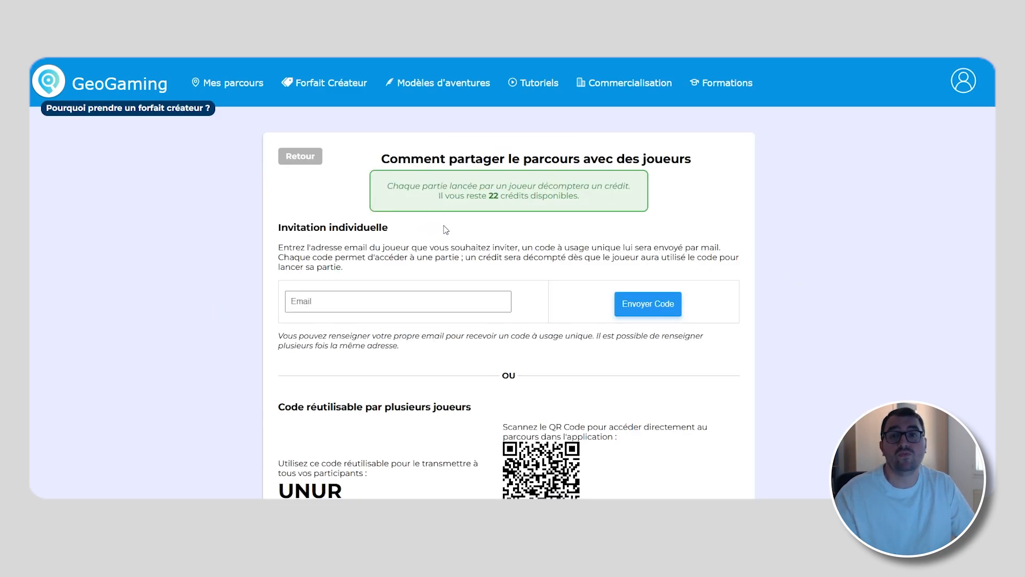
scroll(454, 227, down, 2)
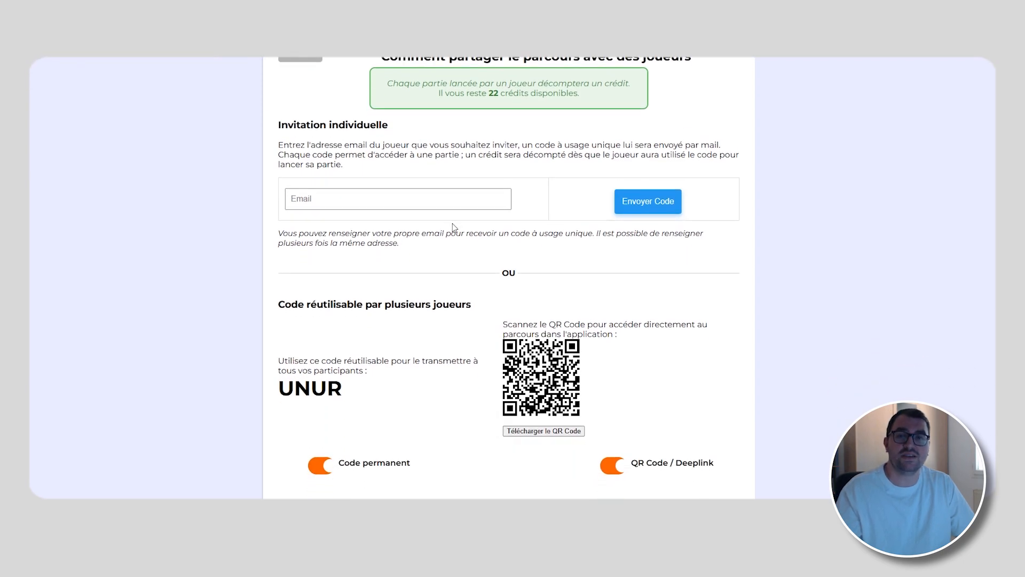